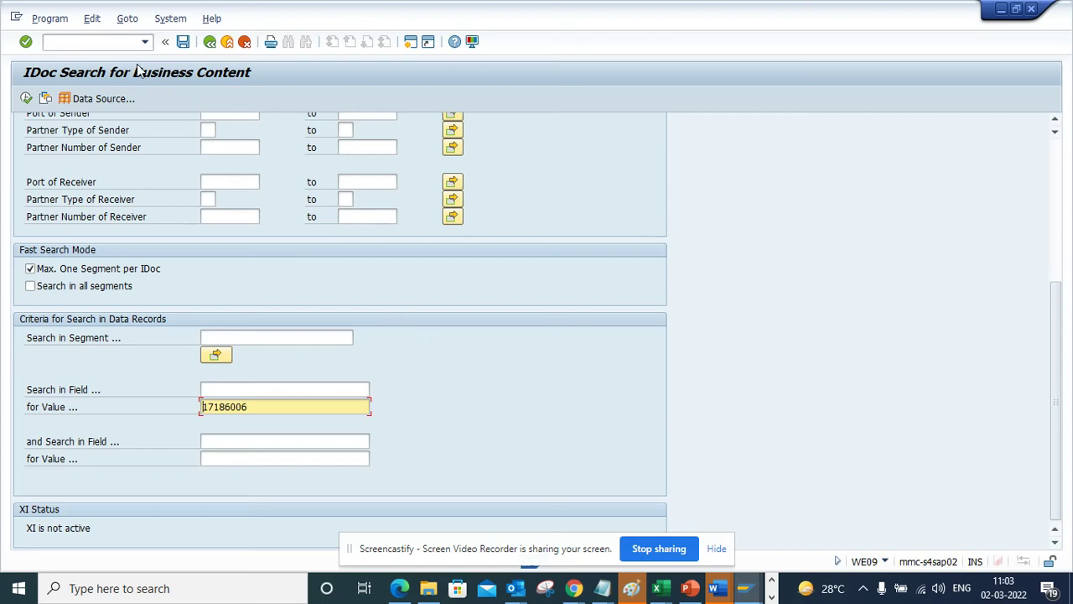
- Switch to the Central Access for Search Functions window and launch WLF_IDOC IDoc Processing
left_click(120, 45)
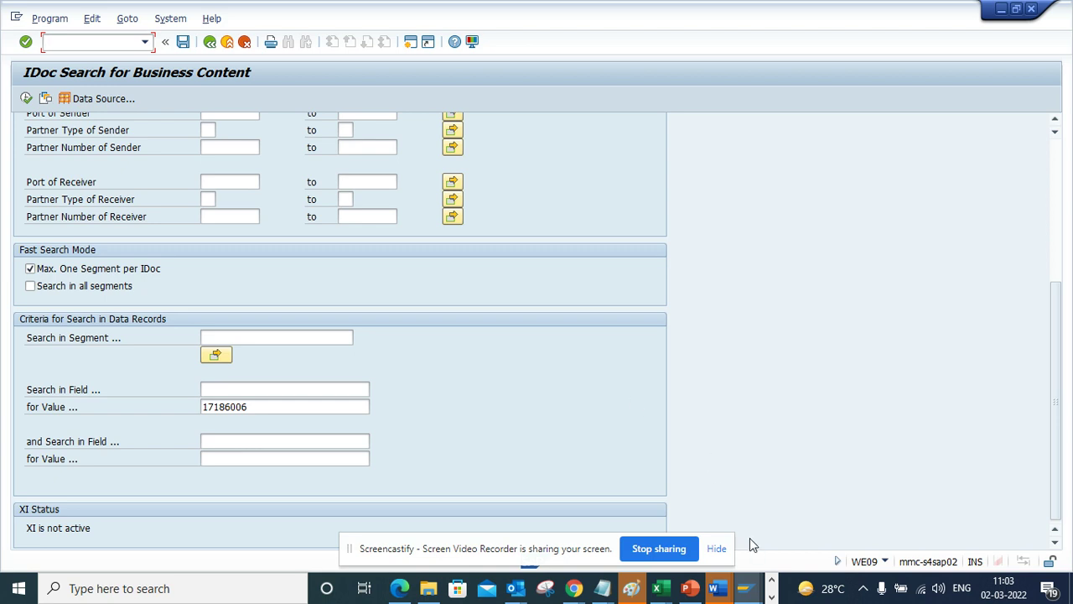
left_click(745, 590)
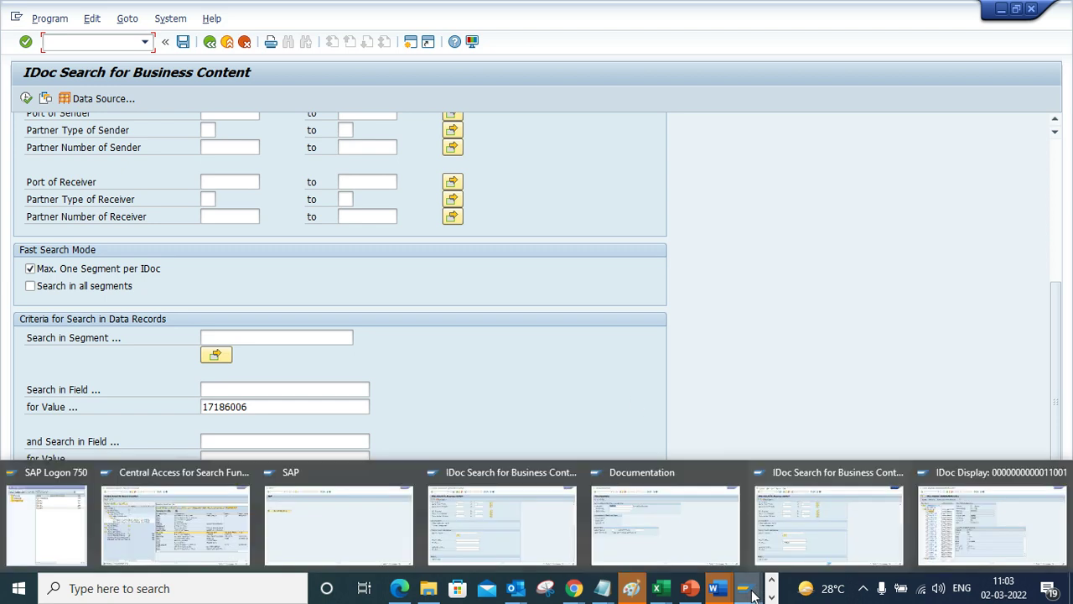
left_click(175, 524)
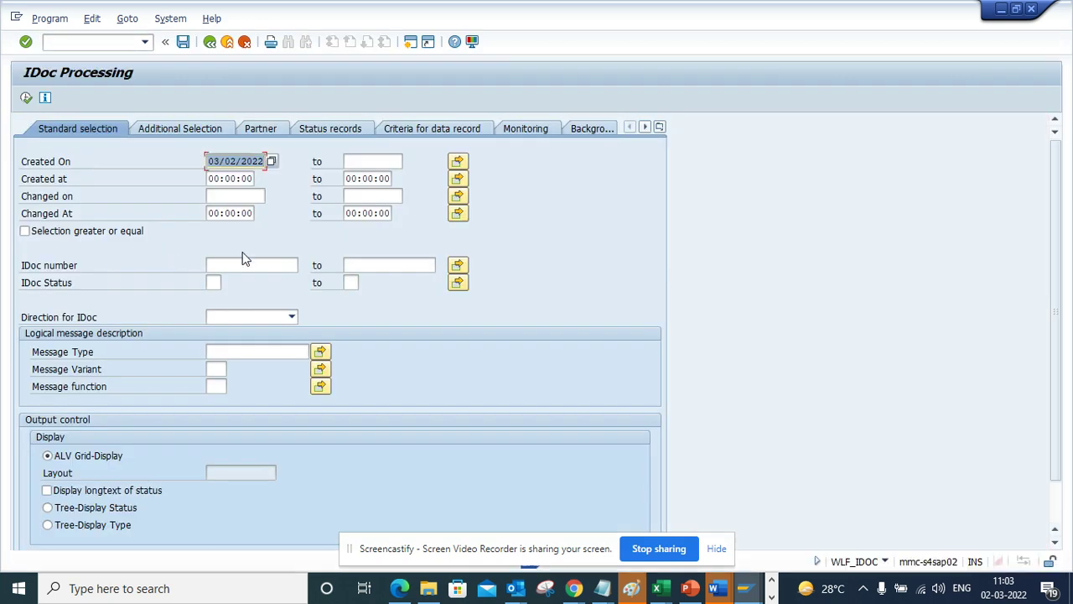
- Set the Created On range from 02/02/2022 to 03/02/2022, picking the end date from the calendar
left_click(221, 161)
type("2")
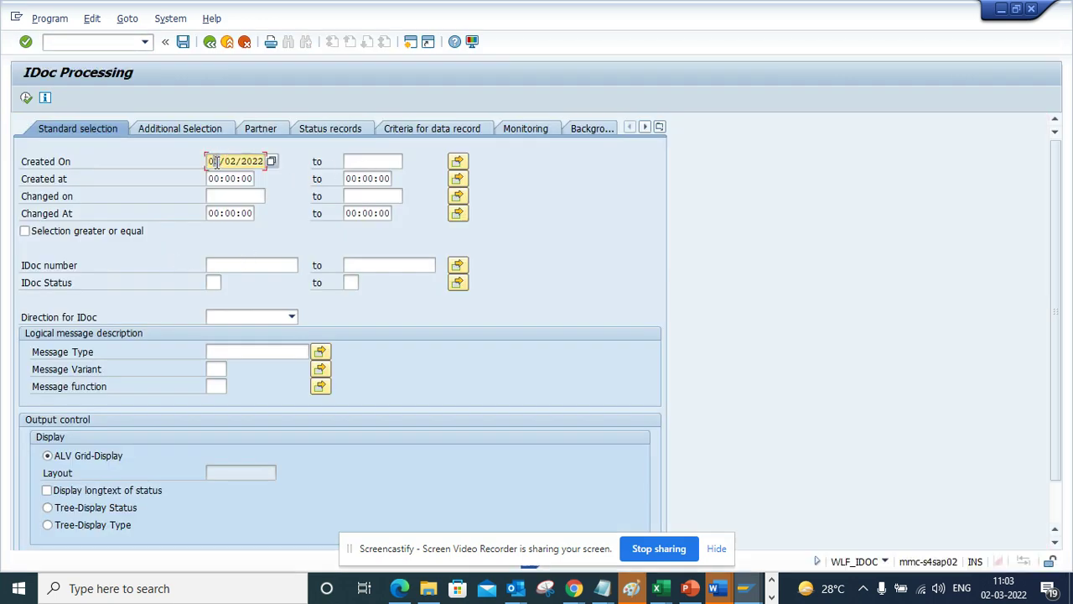
left_click(364, 164)
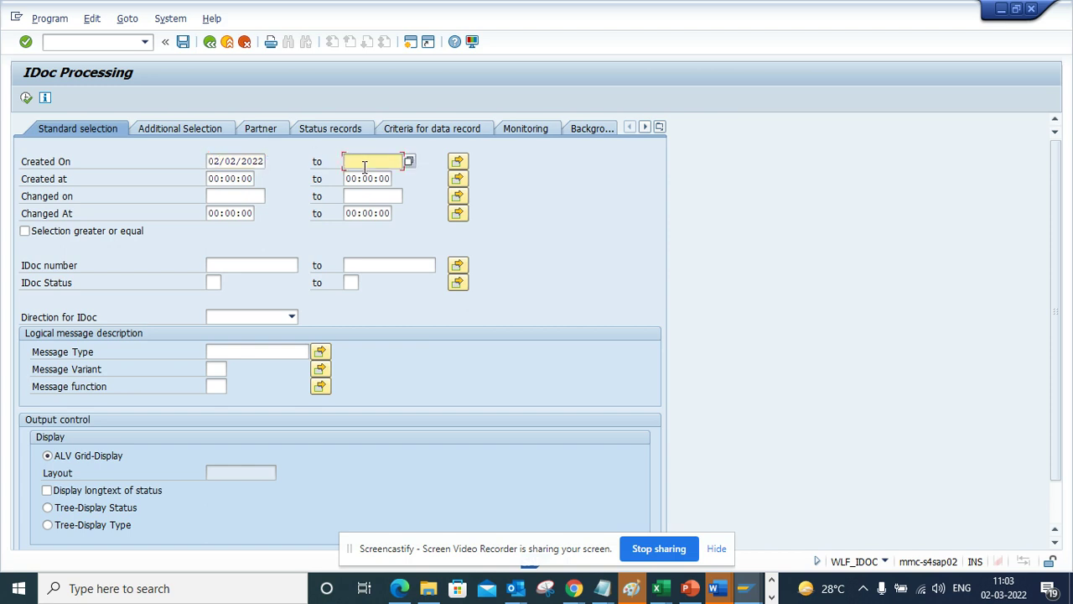
left_click(409, 161)
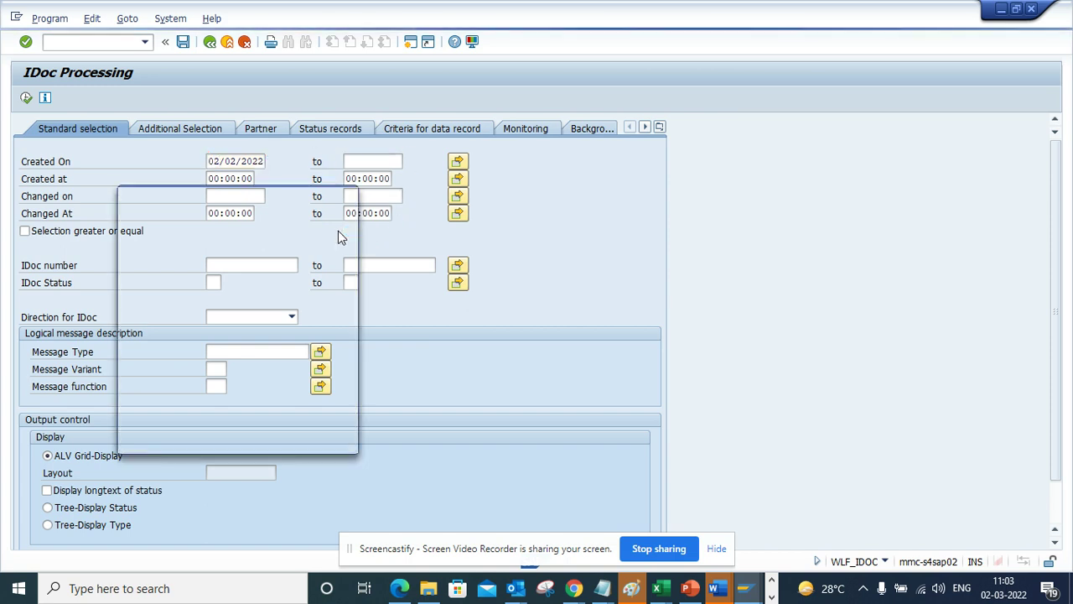
left_click(225, 331)
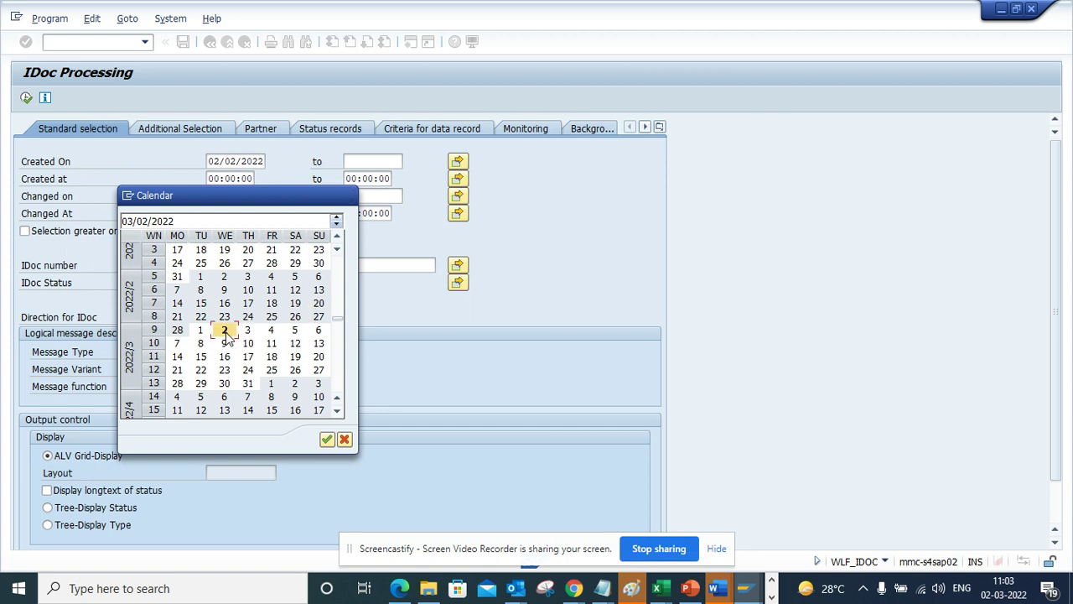
double_click(225, 331)
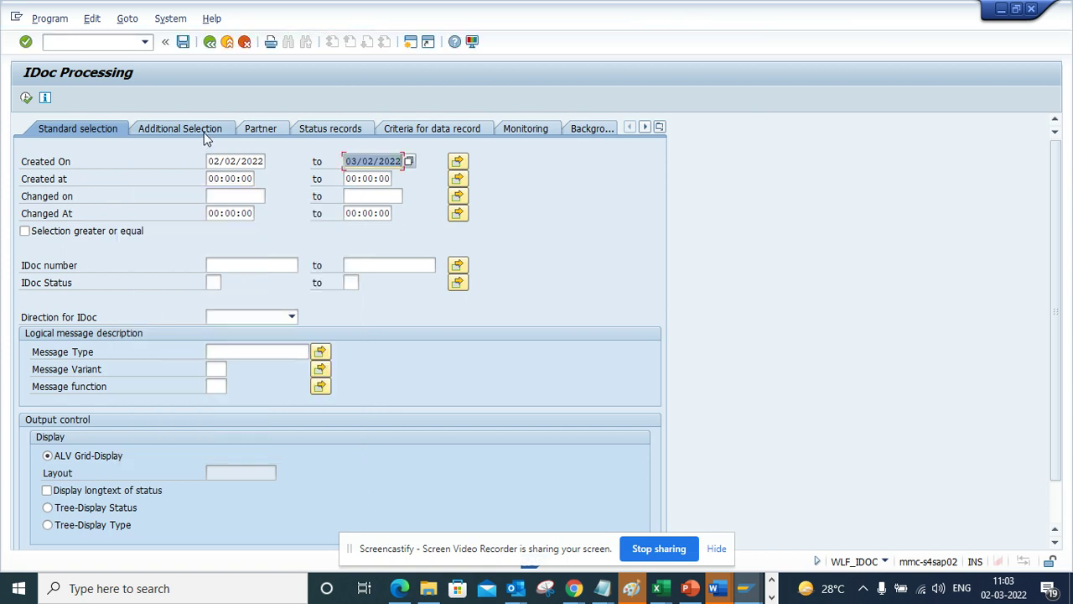
left_click(204, 133)
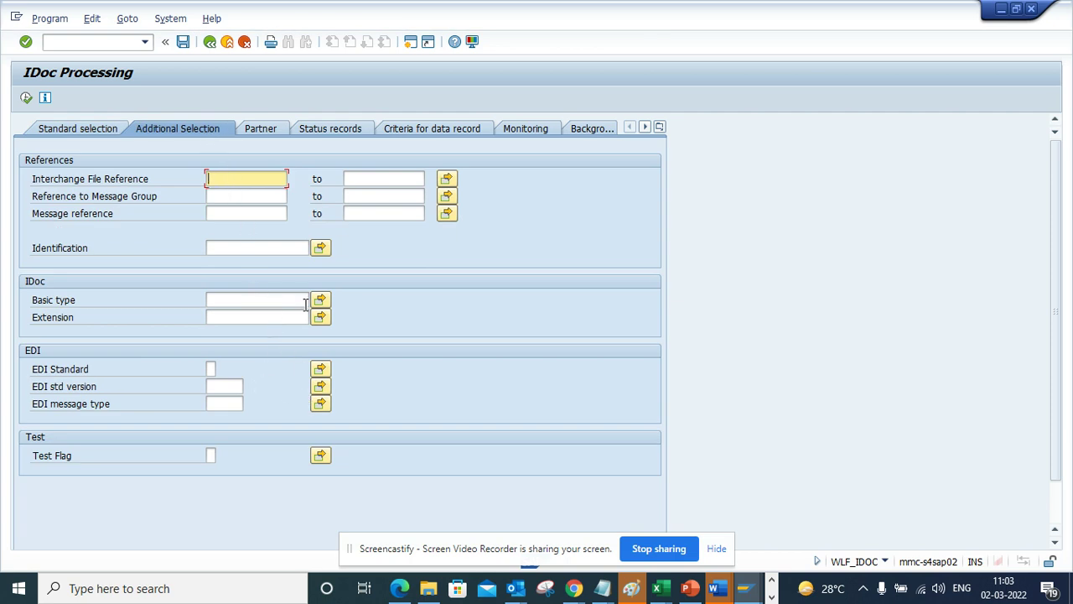
left_click(264, 131)
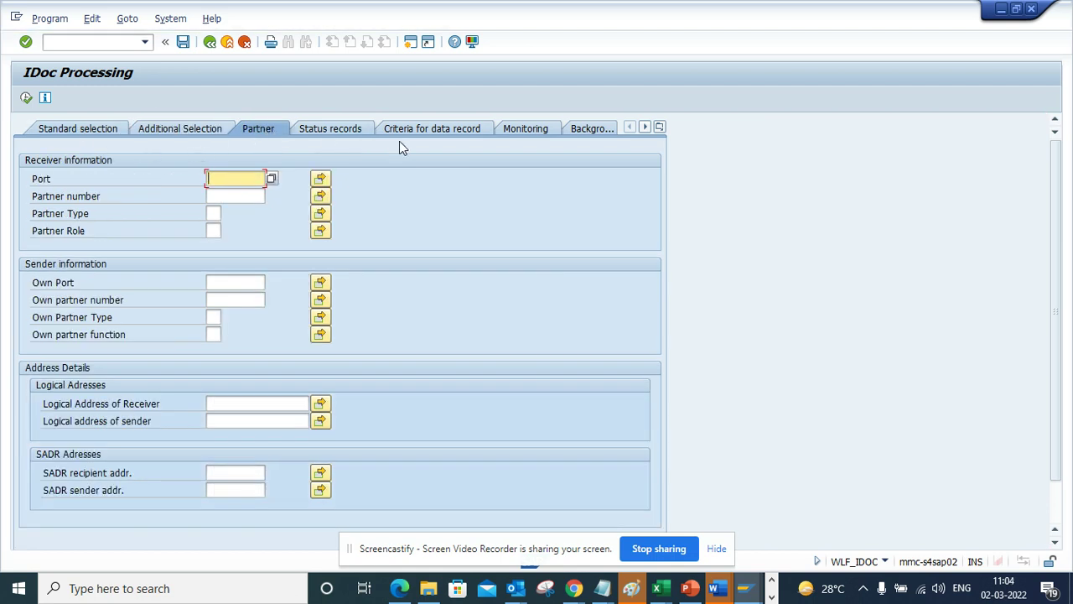
left_click(537, 125)
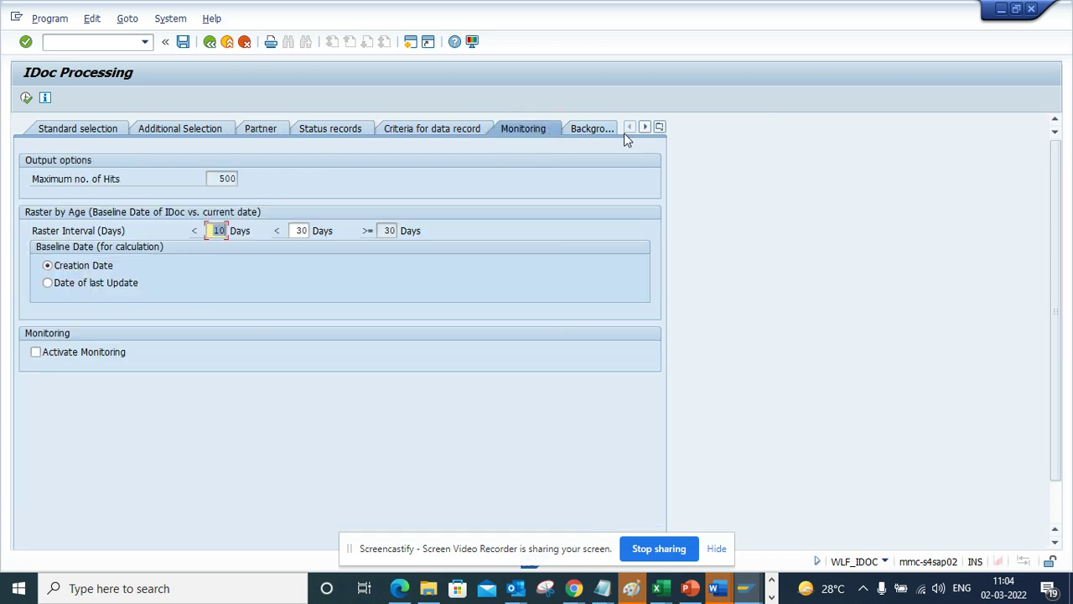
left_click(599, 129)
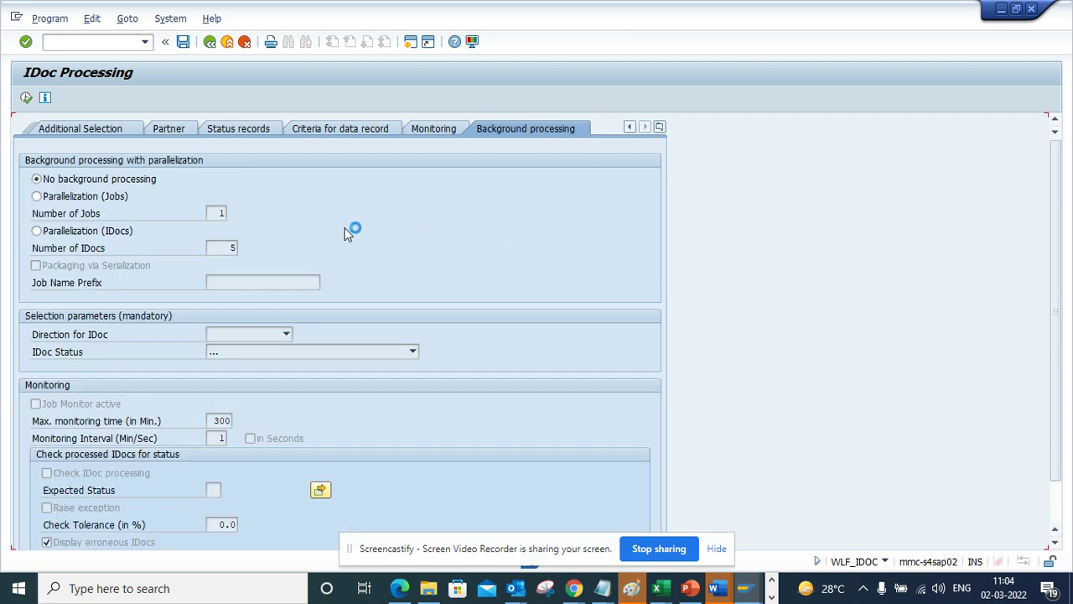
left_click(659, 126)
left_click(681, 143)
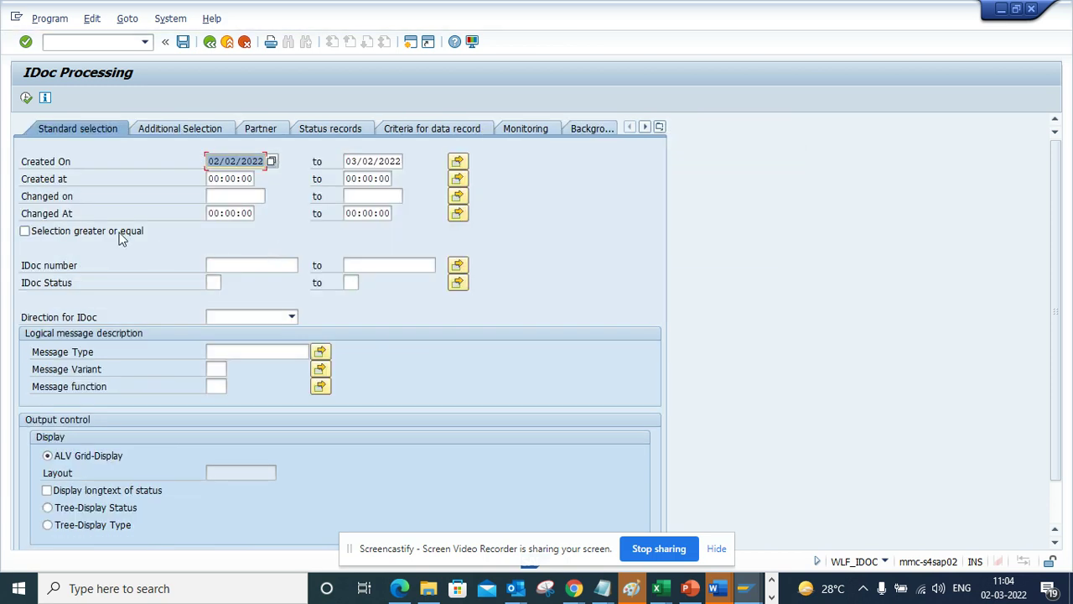
left_click(26, 99)
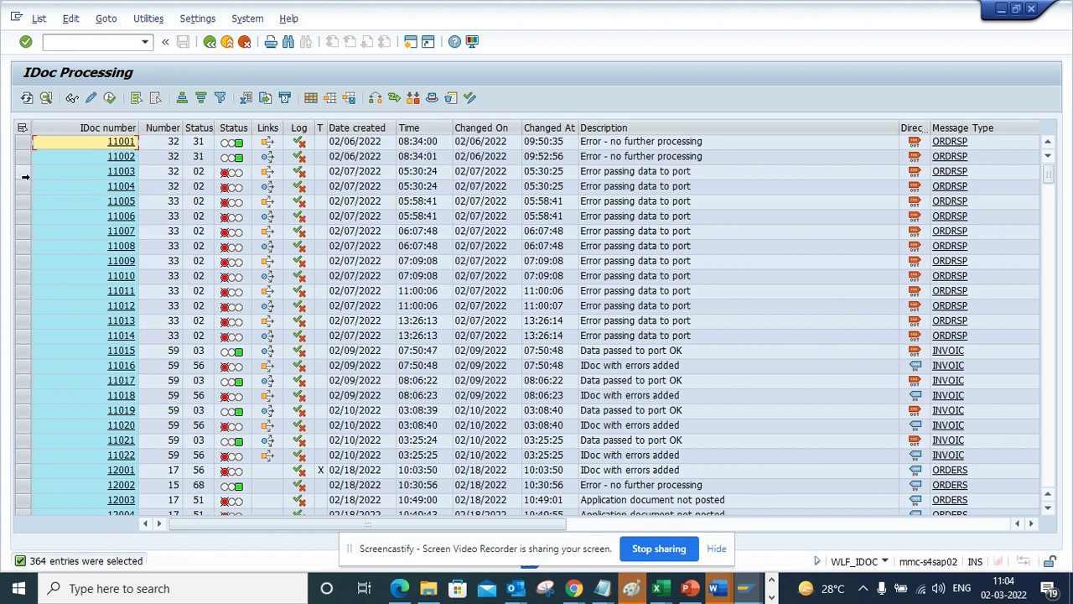
- Mark rows 11002 and 11003 together in the IDoc Processing results grid
left_click(25, 173)
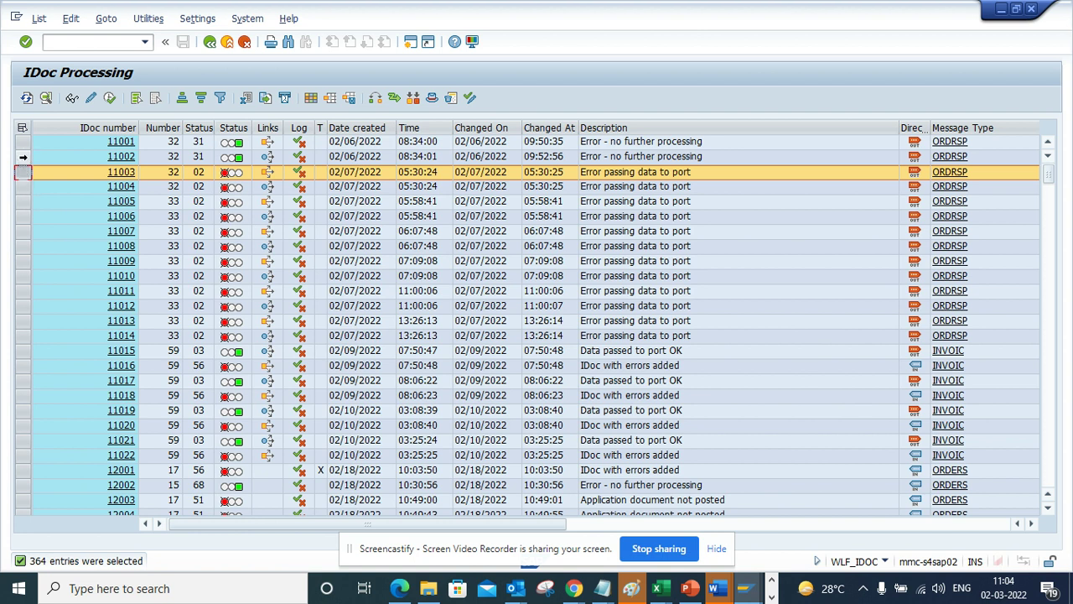
left_click_drag(23, 156, 24, 172)
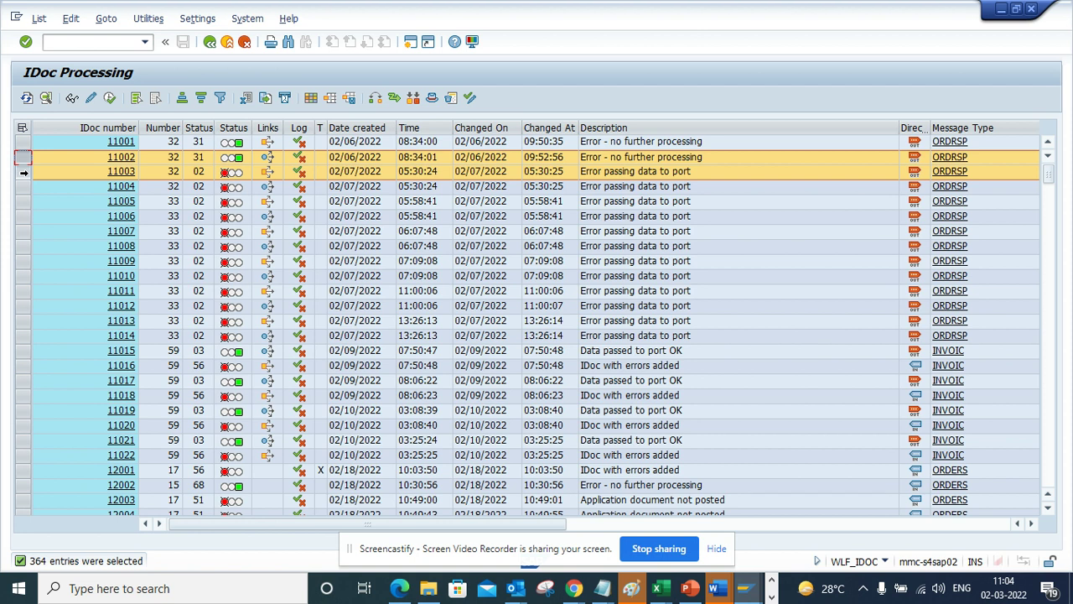
- Compare IDocs 11002 and 11003 and load the comparison's detailed messages
left_click(411, 98)
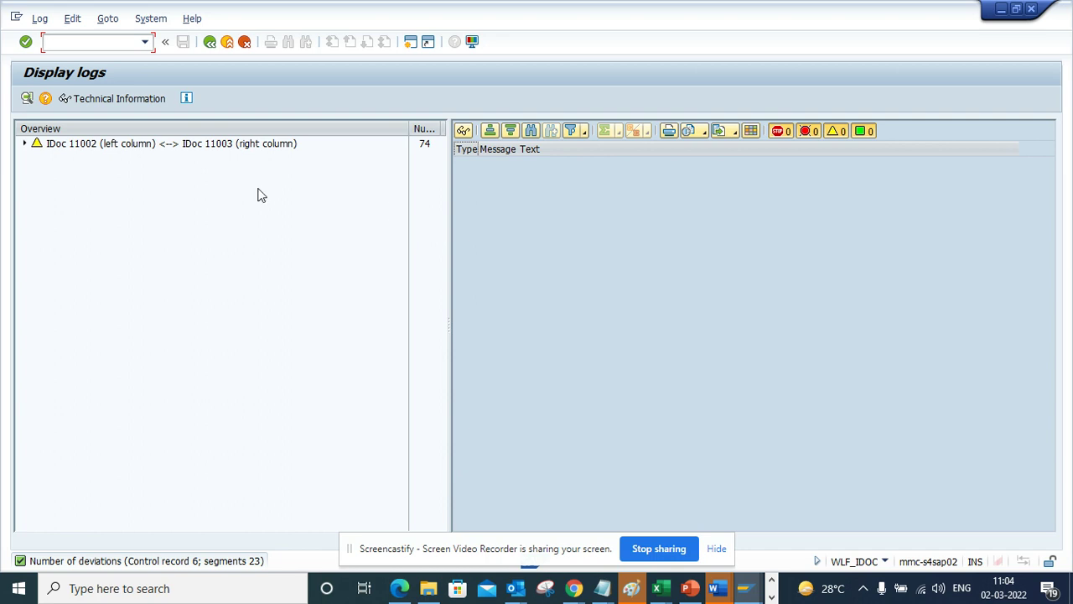
left_click(137, 151)
double_click(136, 149)
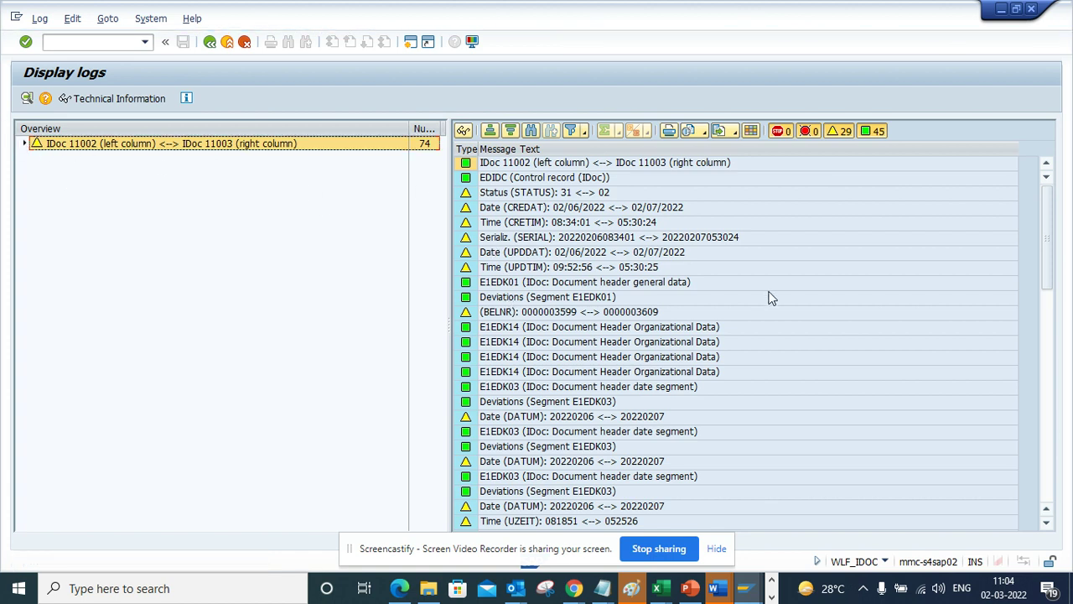
- Expand the comparison's segment list, EDIDC control record and E1EDK01 deviation nodes
left_click(24, 145)
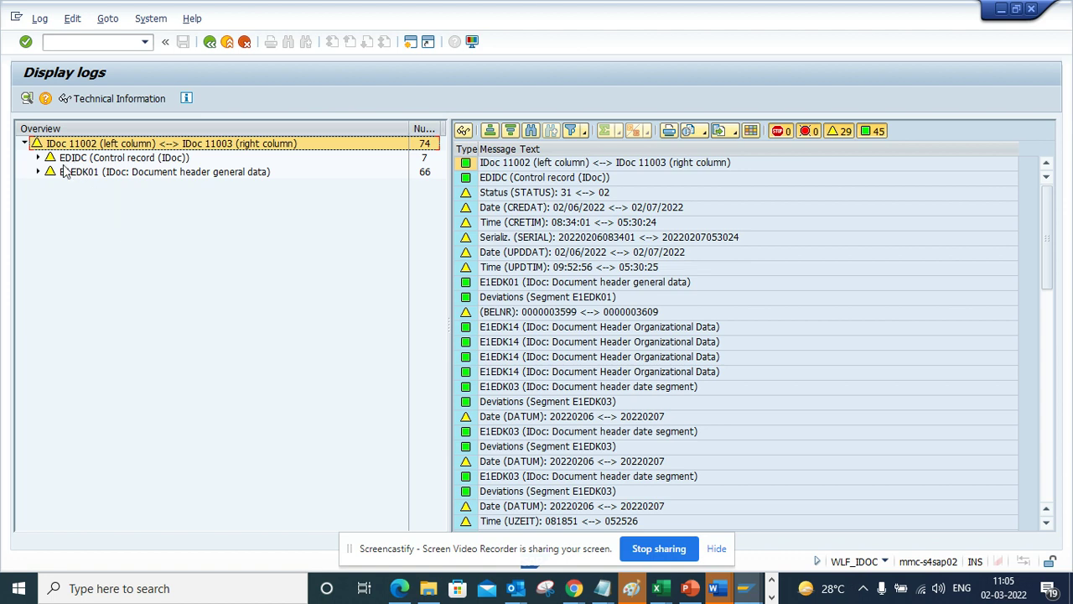
left_click(38, 158)
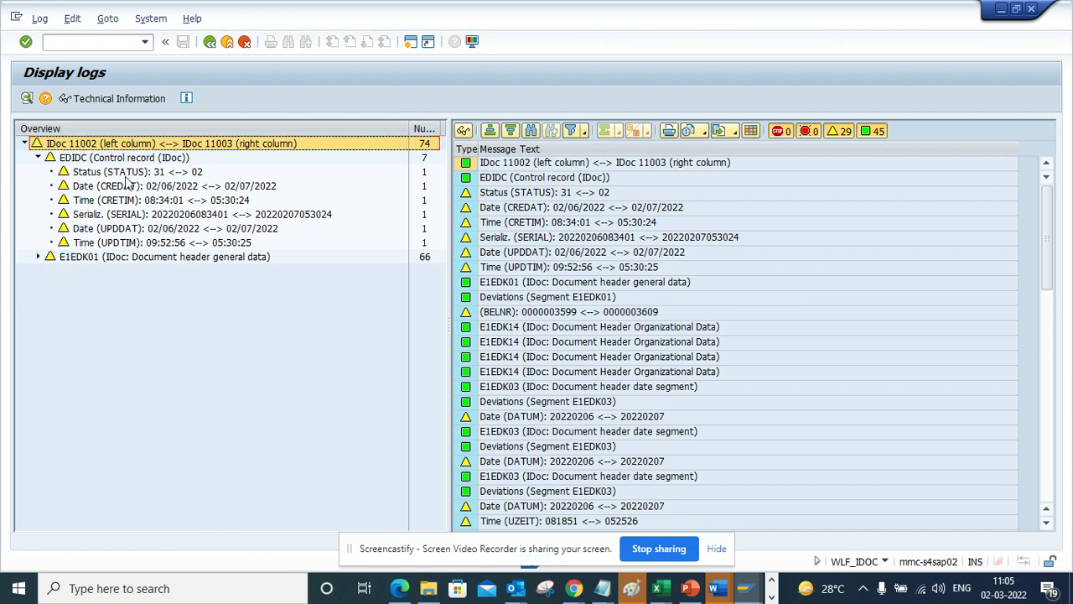
left_click(37, 255)
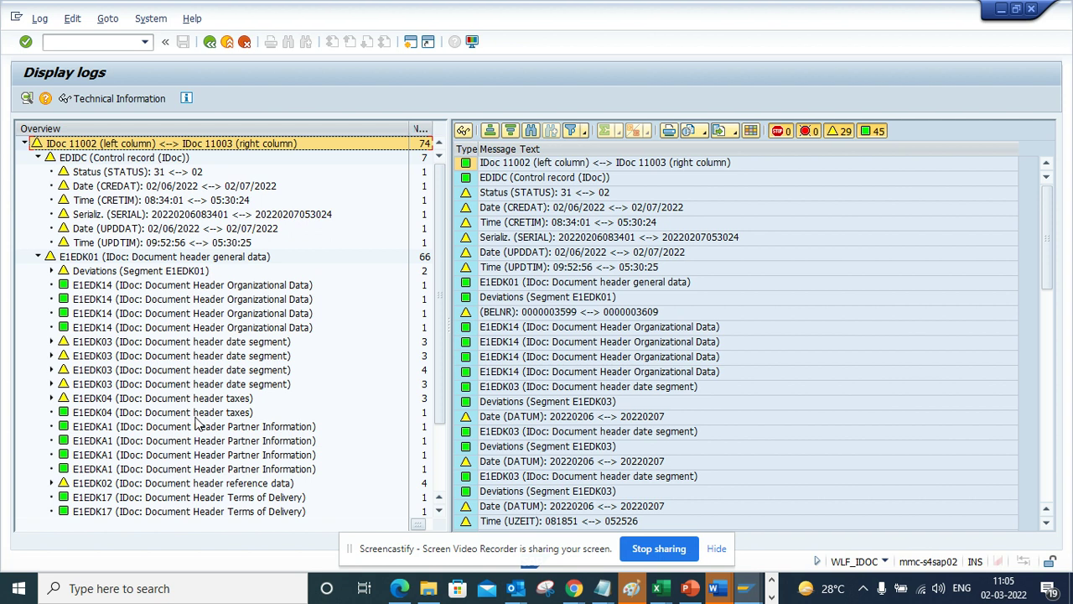
left_click(448, 324)
- Widen the overview pane, expand the first E1EDK03 deviations to see DATUM, then go back
left_click_drag(447, 325, 662, 335)
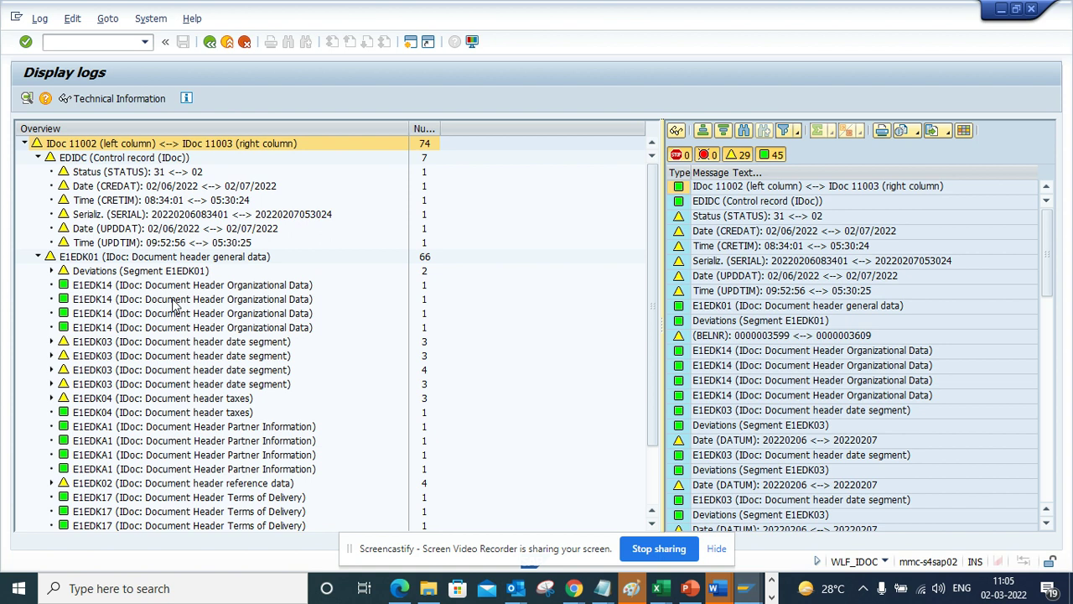
left_click(51, 341)
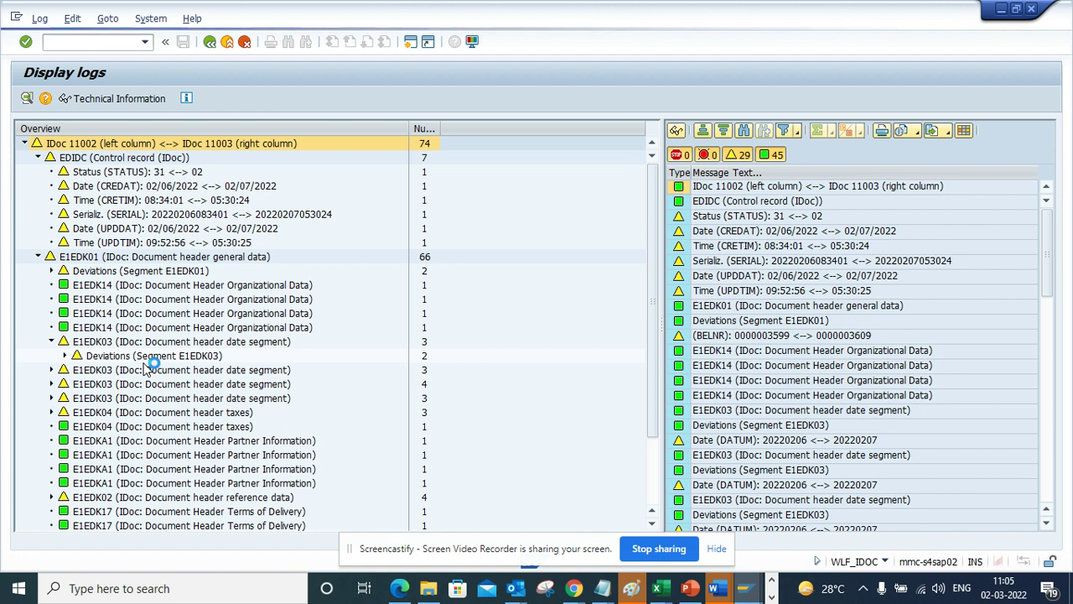
left_click(64, 356)
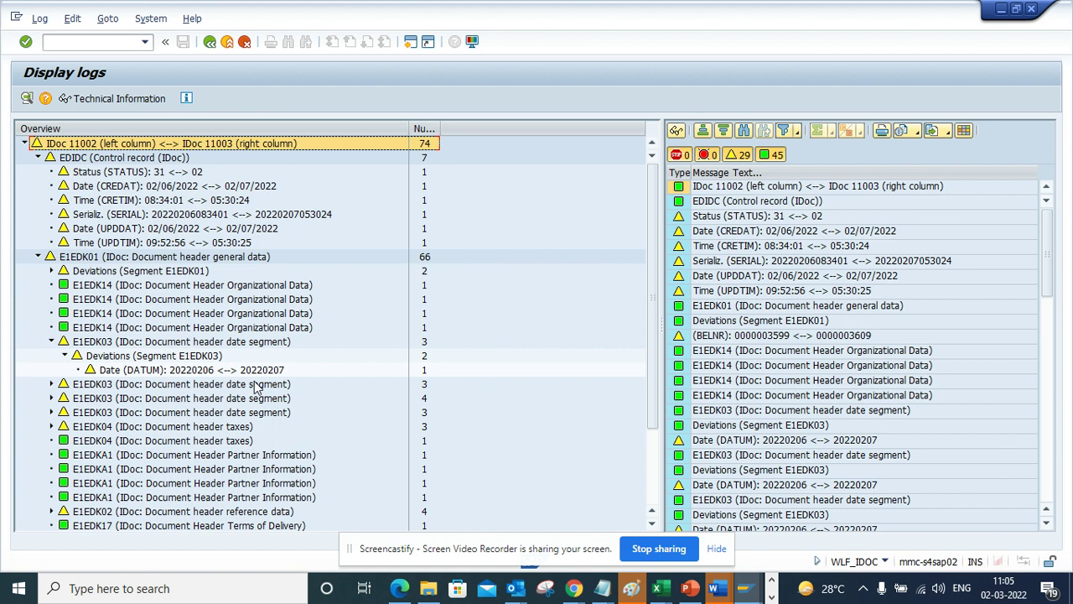
left_click(212, 47)
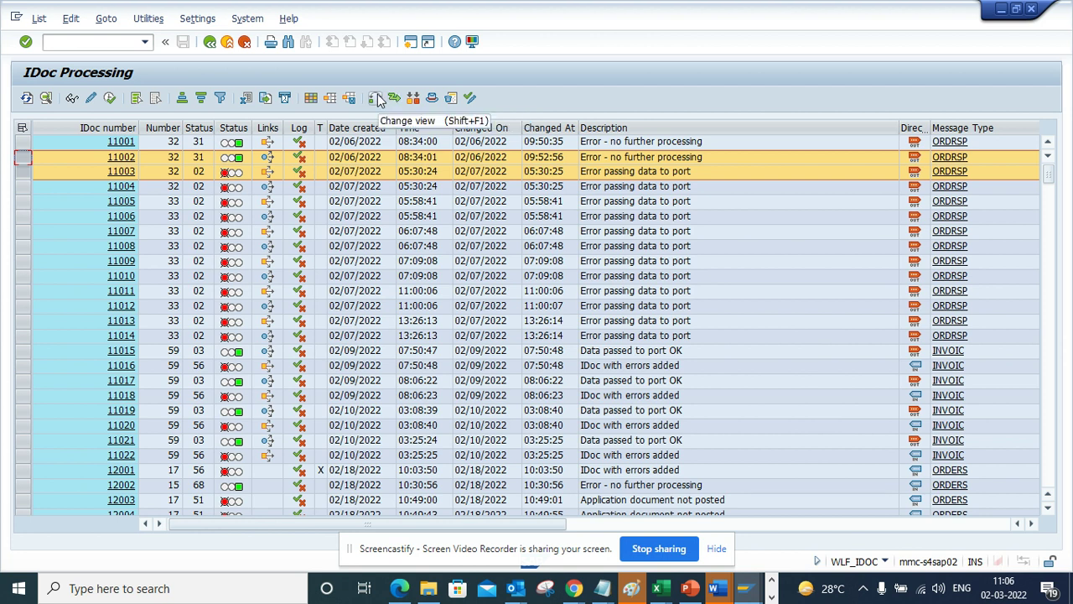
- Bring up the Status new list of 43 possible IDoc status values
left_click(467, 99)
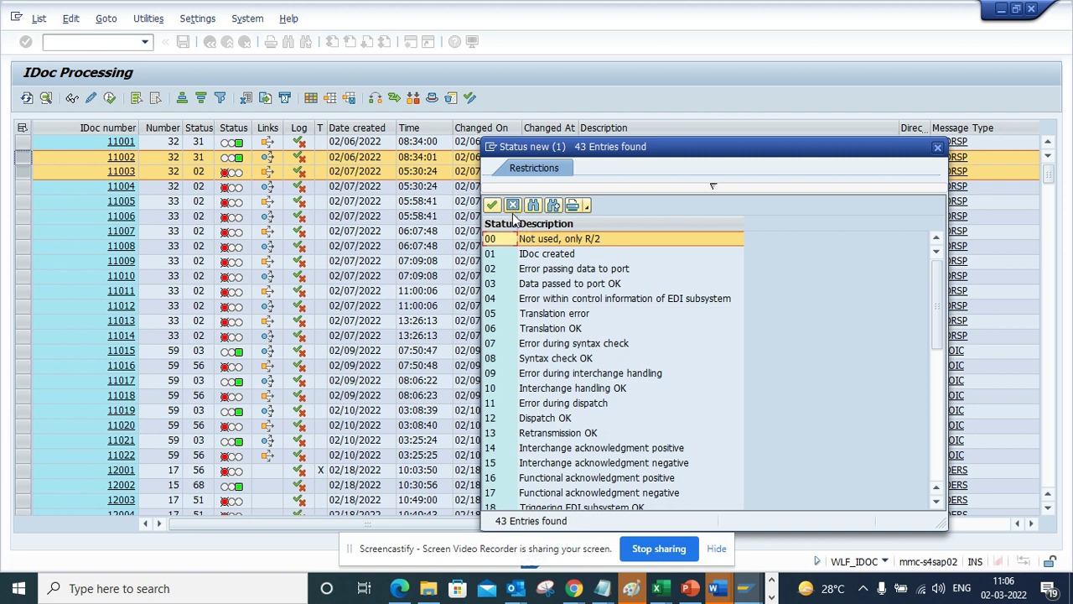
- Close the Status new popup, leaving IDocs 11002 and 11003 unchanged
double_click(529, 239)
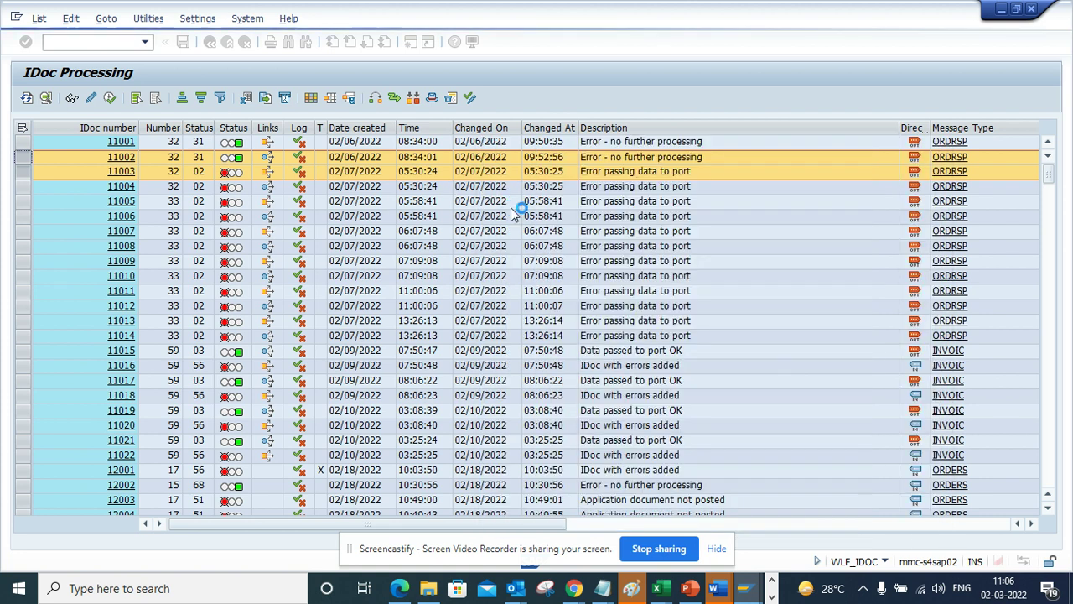